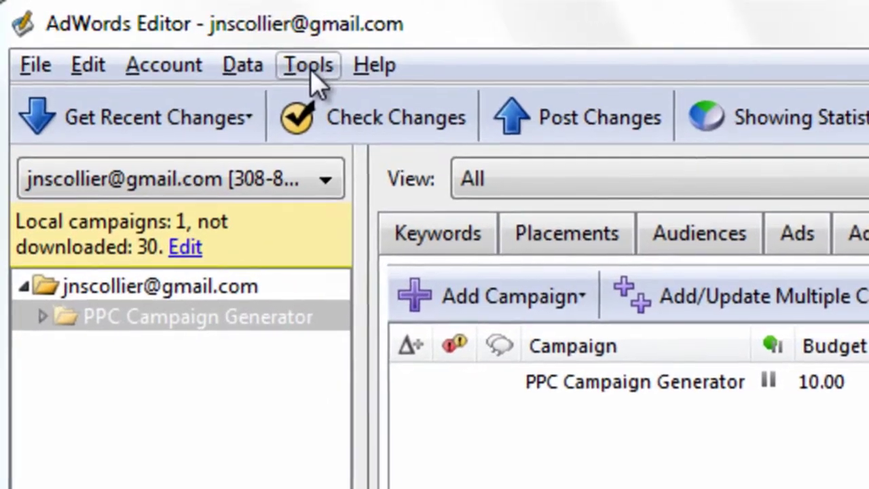
Open the Keyword Opportunities tool from the Tools menu
click(265, 58)
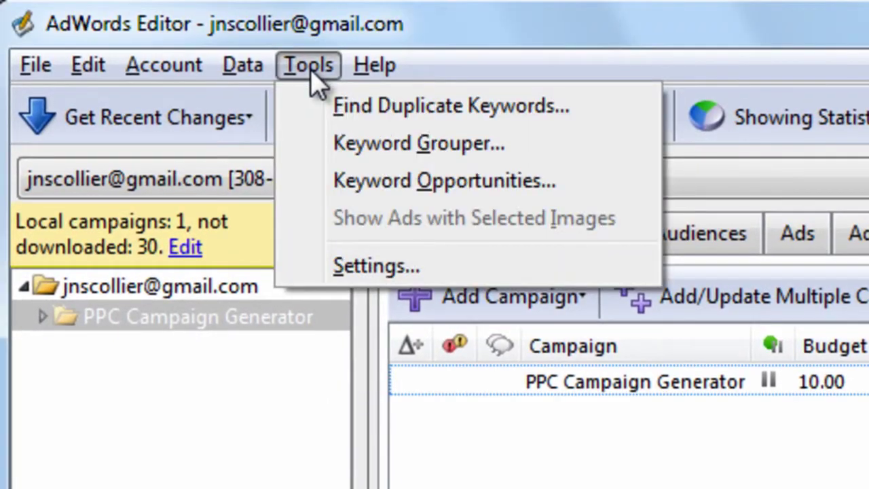
Run a keyword-expansion search for 'hotel', returning 1,045 ideas with search volumes
click(377, 185)
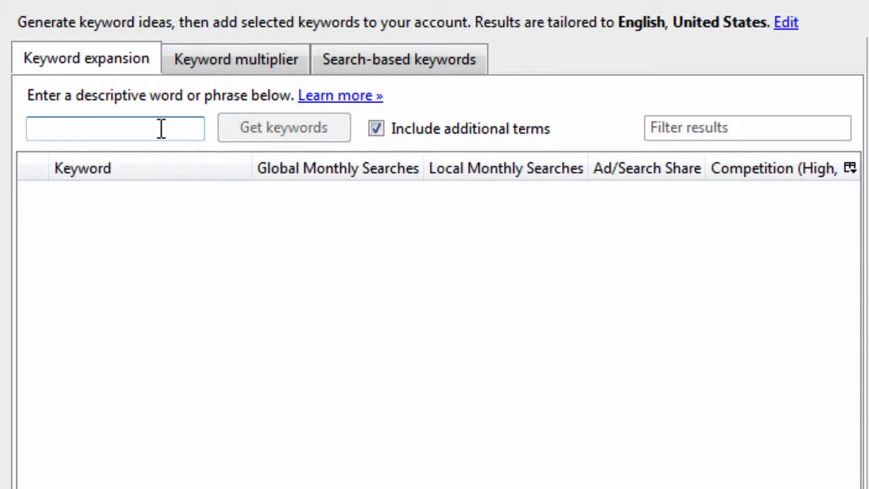
text(hotel)
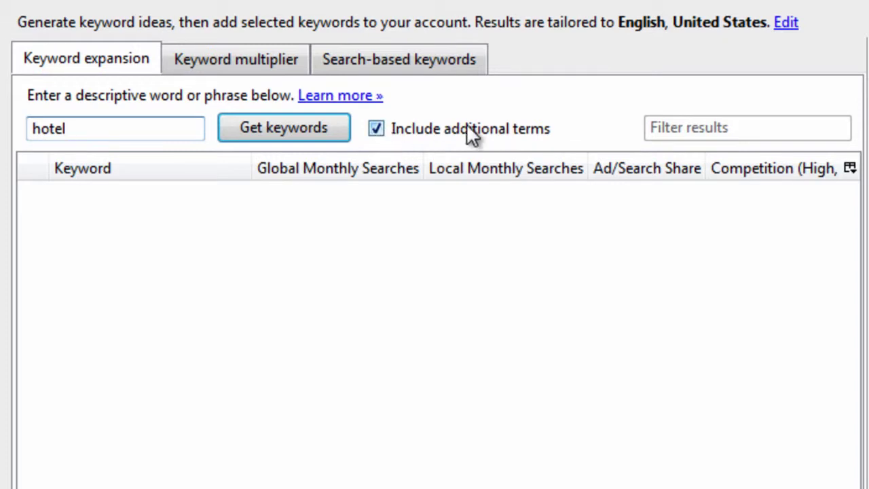
click(291, 130)
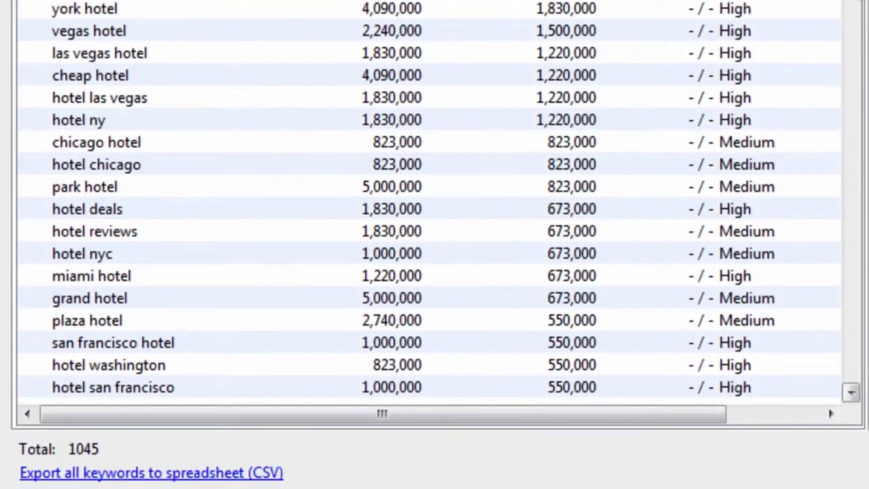
drag(851, 2, 850, 69)
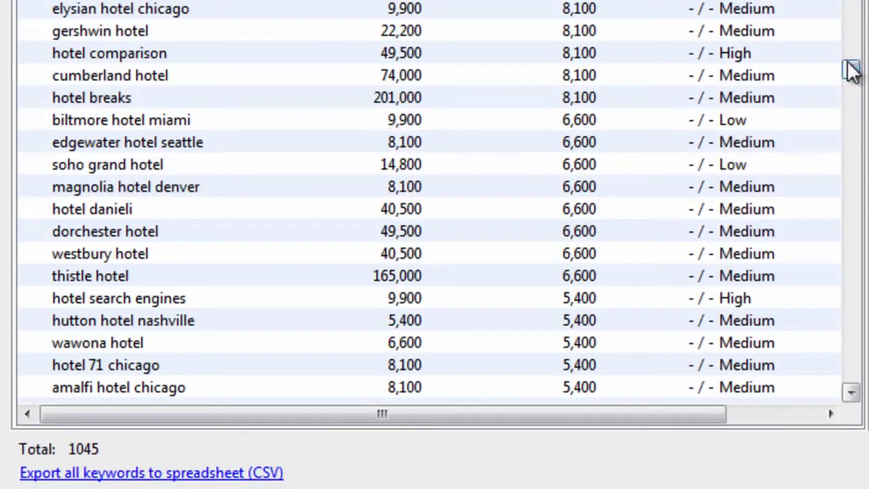
Select all 1,045 hotel keyword ideas and save them as a CSV spreadsheet
click(553, 164)
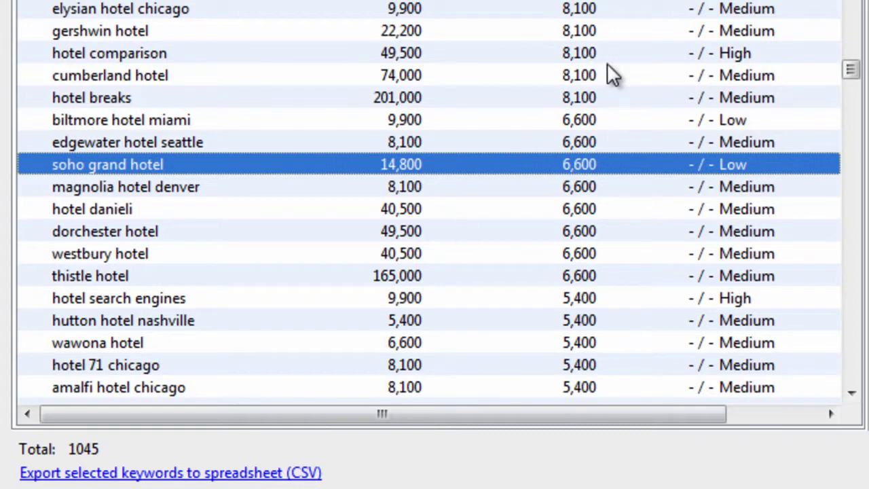
key(ctrl+a)
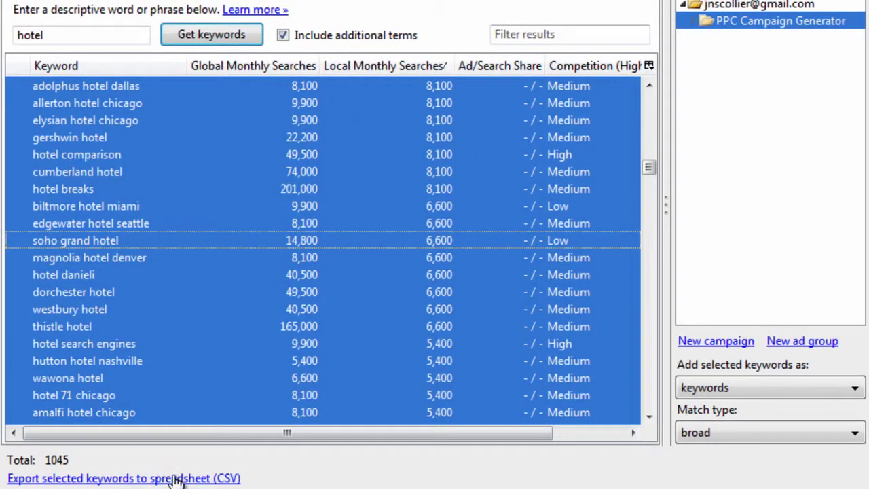
click(174, 478)
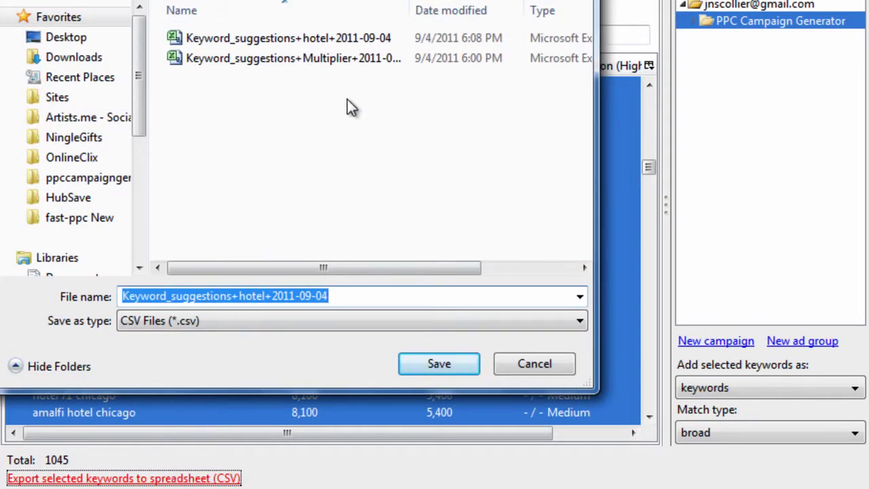
click(353, 301)
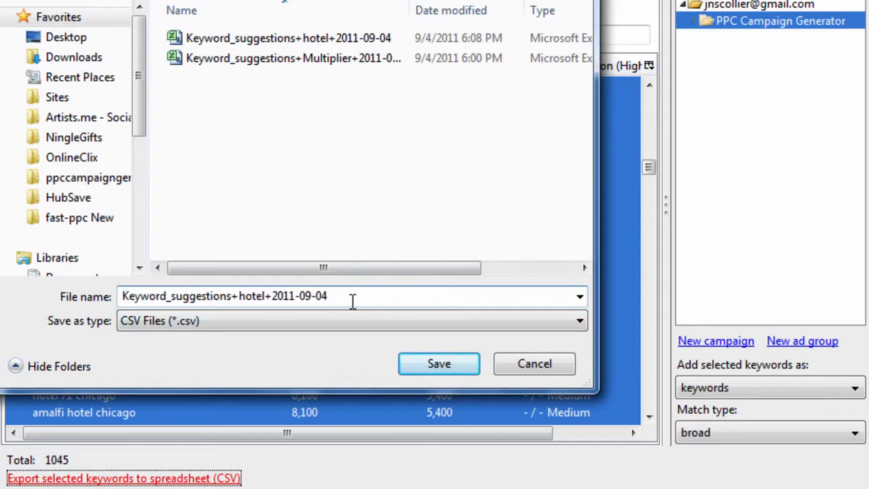
key(BackSpace)
click(430, 351)
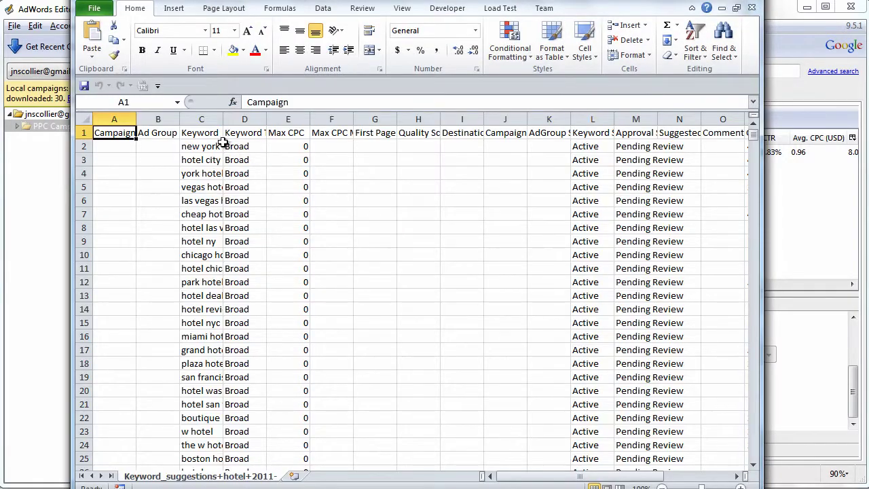
Autofit Excel columns C, Q and R so Keyword, Local Monthly Searches and Competition read fully
click(210, 119)
double_click(223, 119)
drag(202, 159, 201, 309)
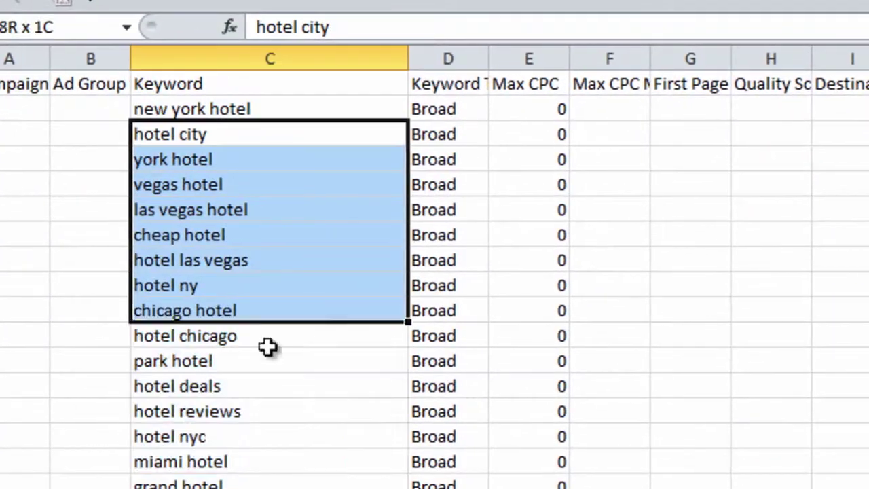
click(287, 268)
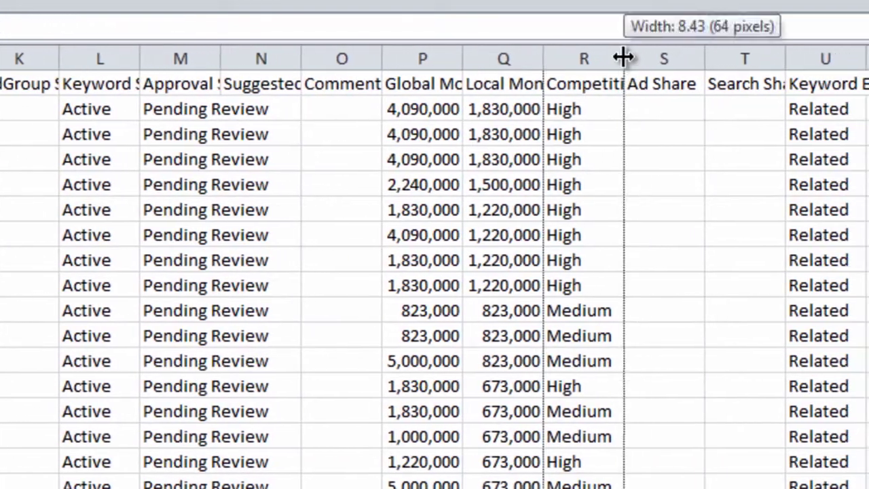
double_click(625, 53)
double_click(542, 68)
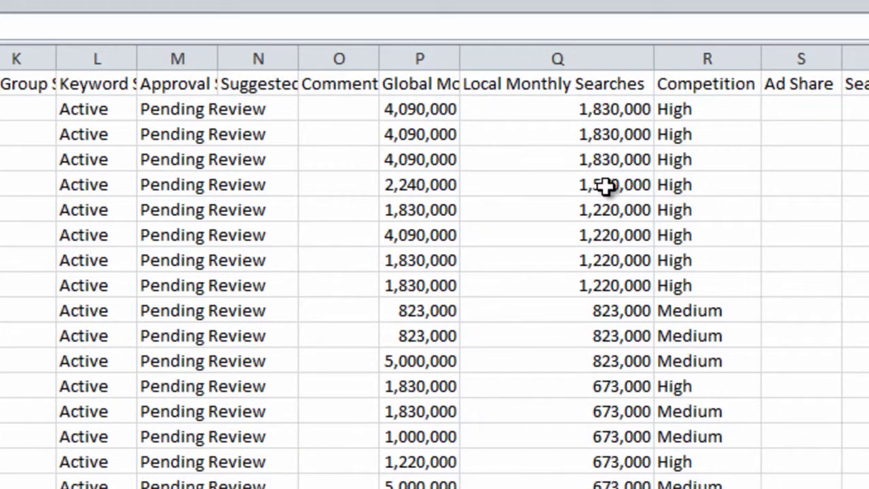
click(204, 157)
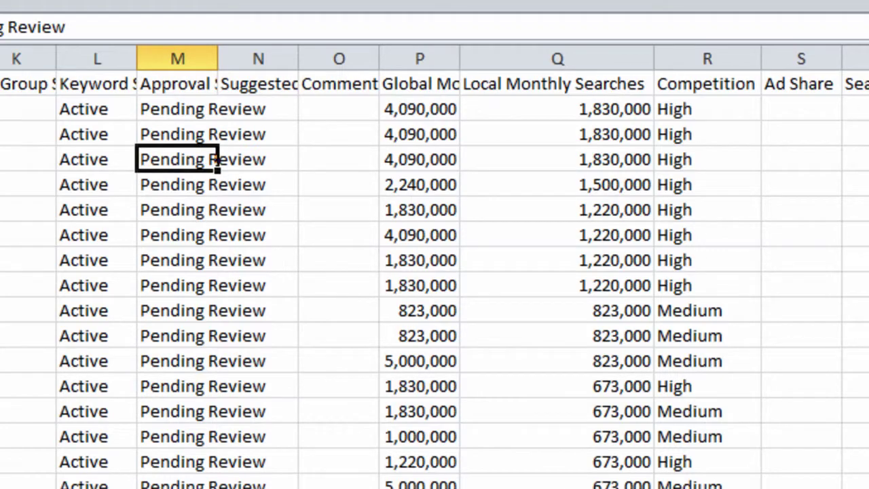
Close Excel without saving, filter the hotel ideas by 'vegas' and select all nine results
click(313, 370)
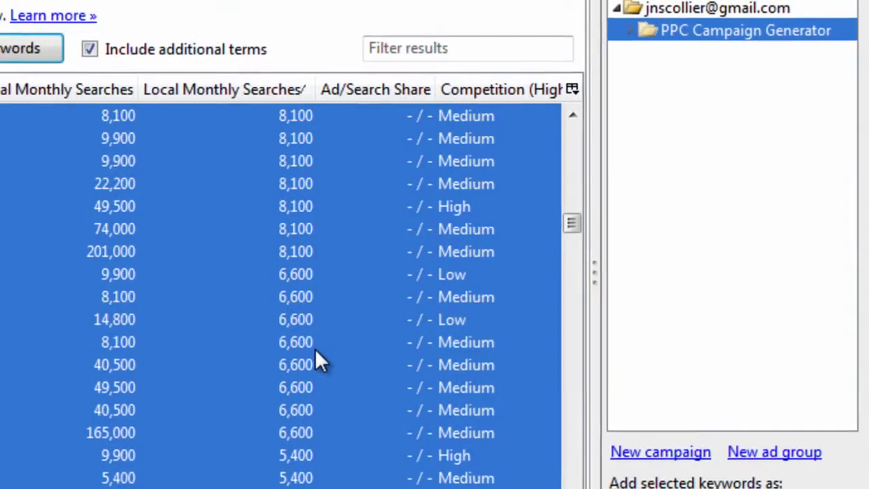
click(547, 343)
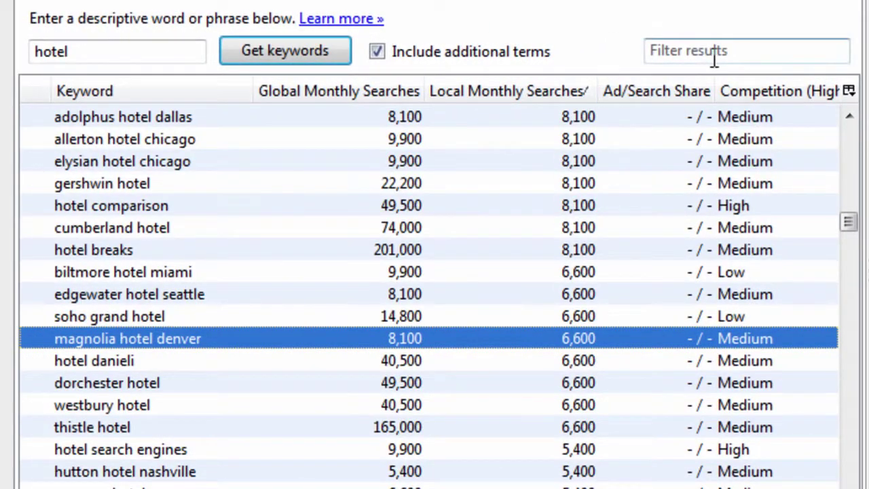
click(733, 51)
mouse_move(848, 222)
mouse_down()
mouse_move(848, 136)
mouse_move(811, 76)
mouse_up()
click(795, 54)
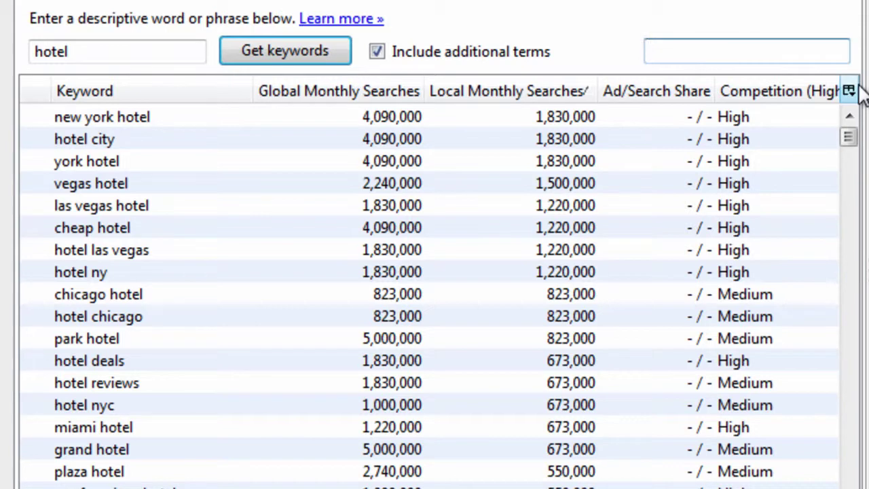
text(veg)
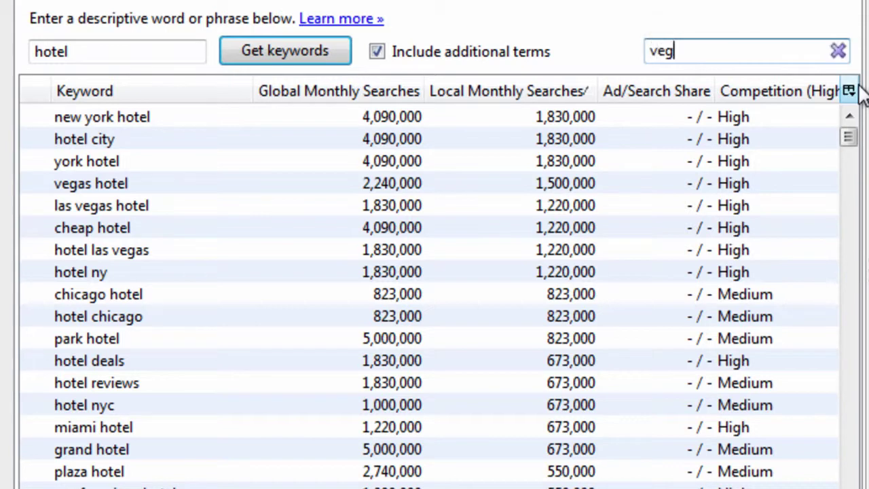
text(as)
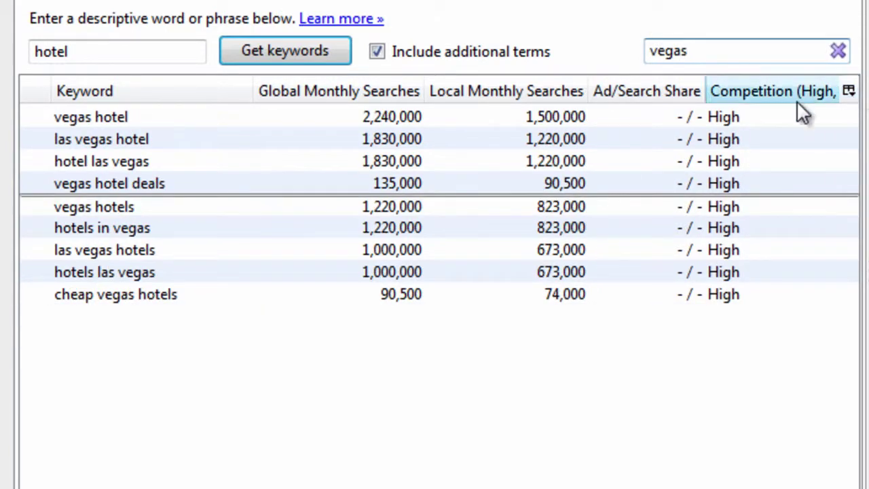
click(524, 222)
key(ctrl+a)
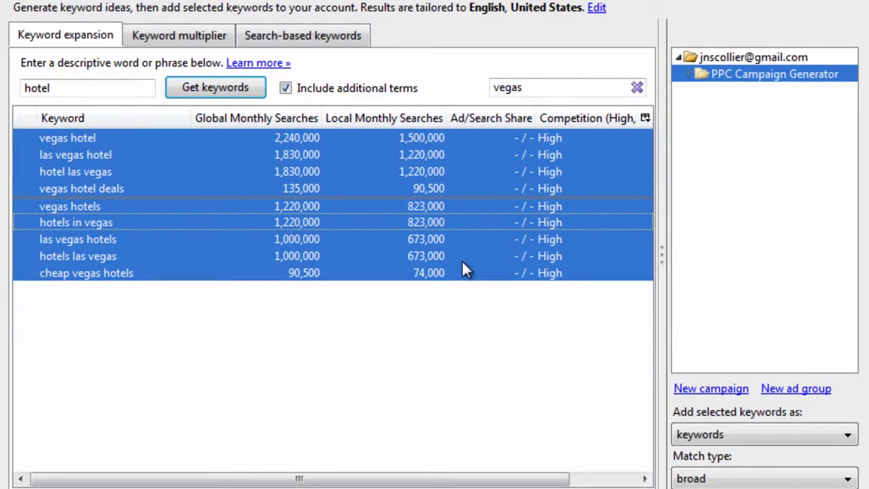
Add a new ad group named 'Vegas Hotels' under the PPC Campaign Generator campaign
click(807, 393)
mouse_move(223, 14)
mouse_down()
mouse_move(571, 253)
mouse_move(473, 324)
mouse_up()
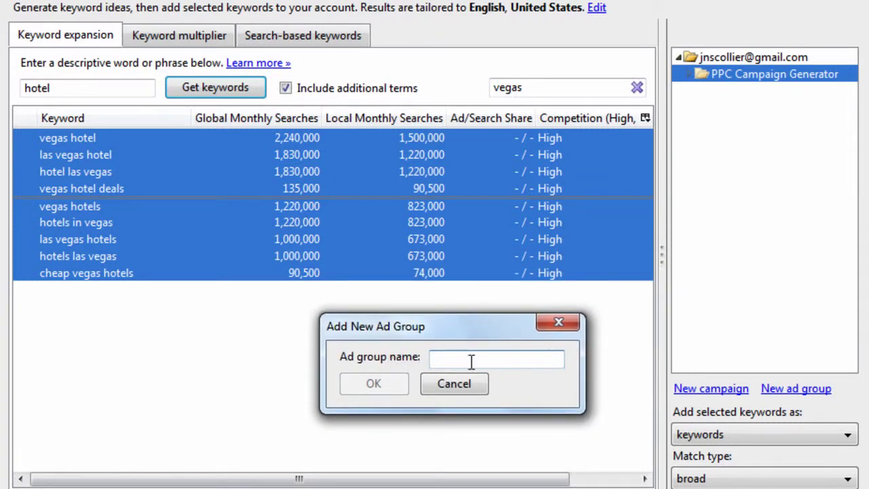
text(H)
key(BackSpace)
text(Vegas Hotels)
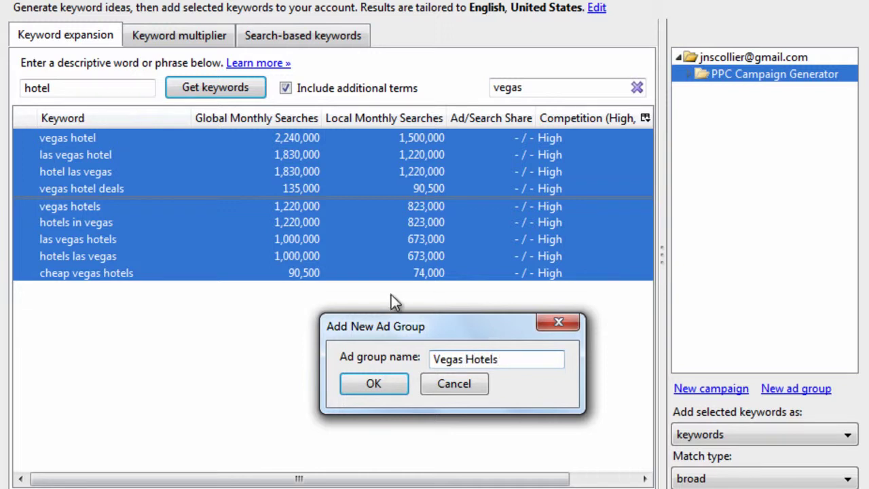
click(395, 388)
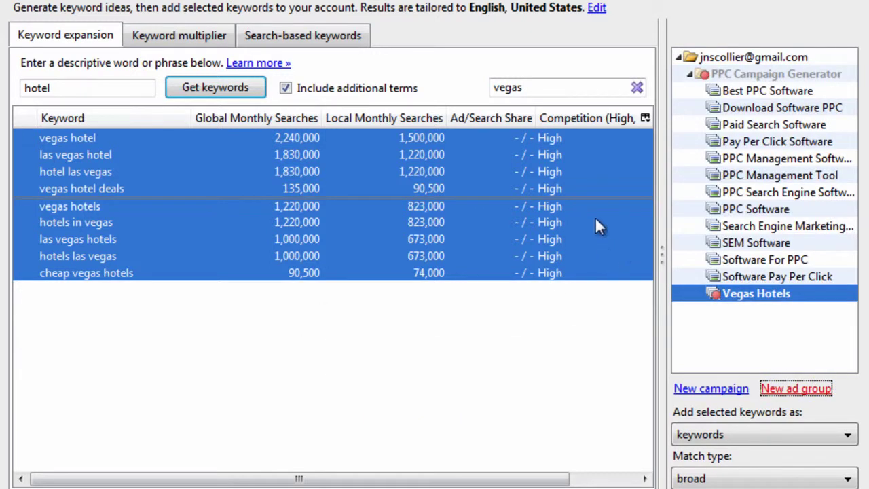
Drag the nine selected vegas keywords onto the Vegas Hotels ad group in the tree
click(753, 280)
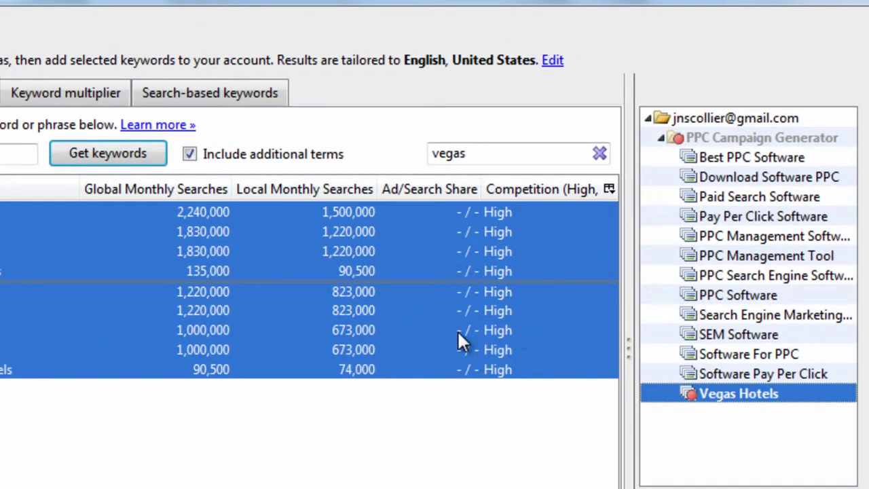
drag(457, 330, 729, 398)
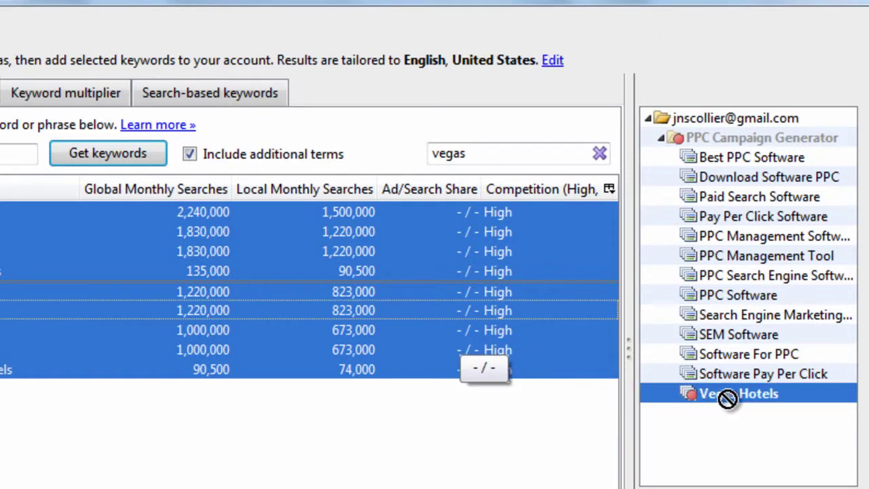
drag(729, 398, 751, 399)
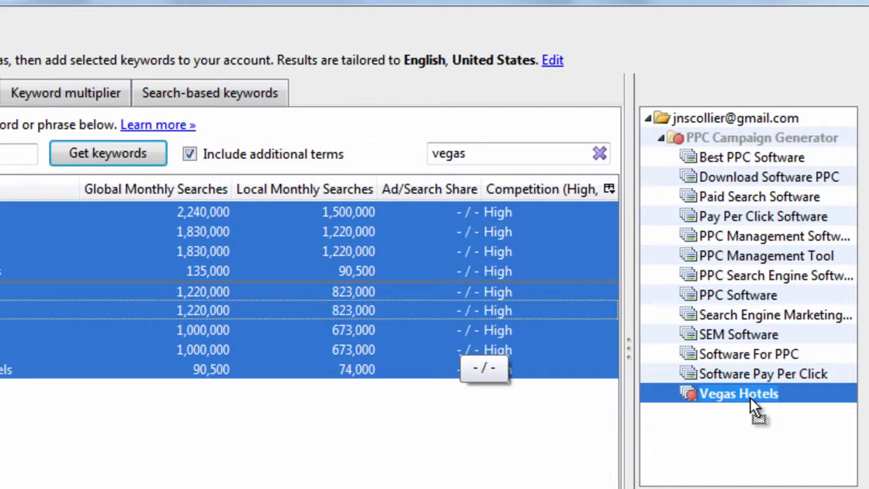
drag(750, 398, 750, 397)
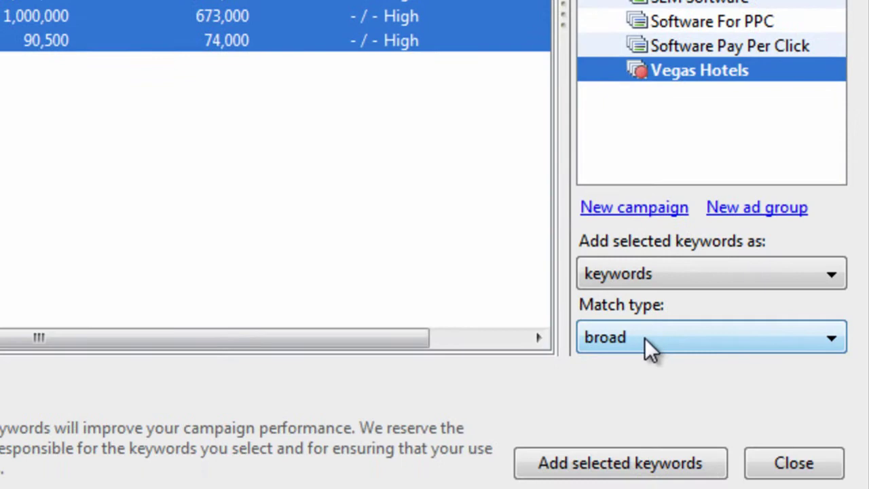
Set the keywords to be added as regular keywords with broad match type
click(644, 337)
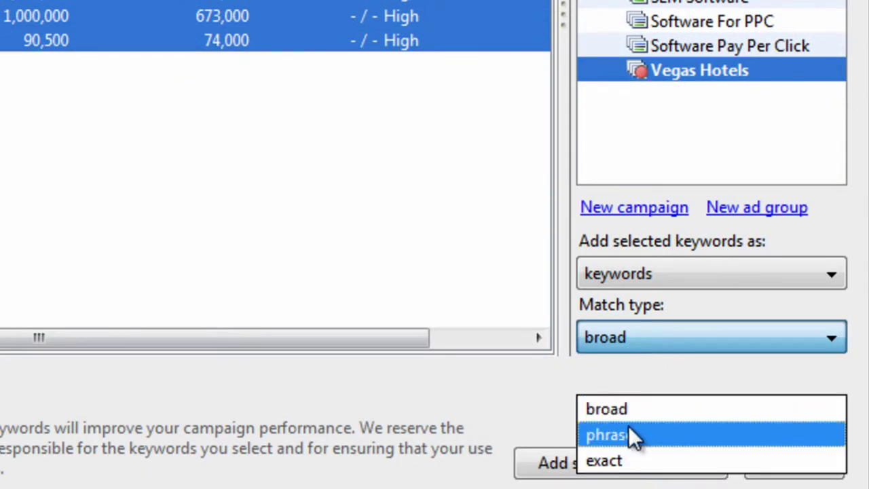
click(667, 339)
click(680, 284)
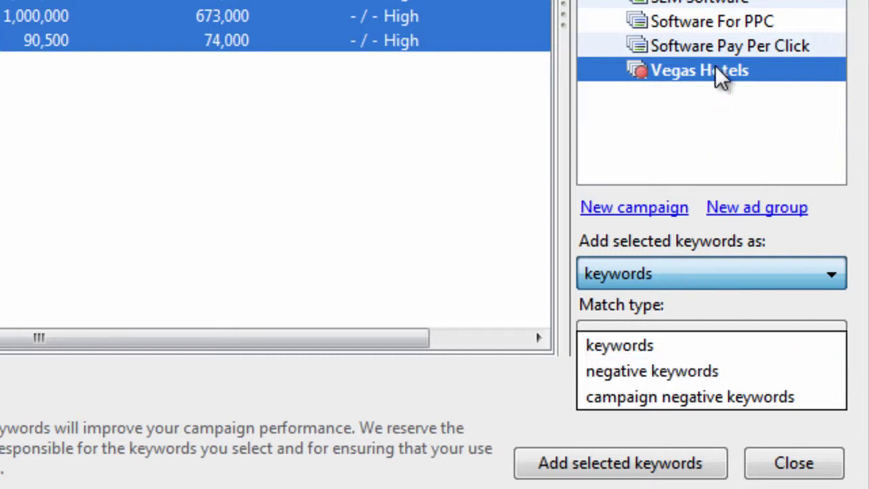
click(690, 275)
click(690, 278)
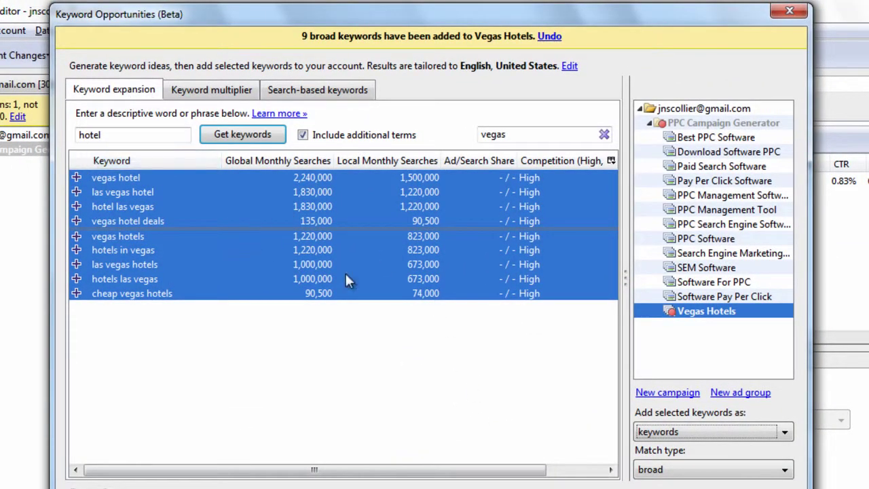
In the keyword multiplier, combine hotel and hotels with las vegas, vegas and sin city
click(224, 93)
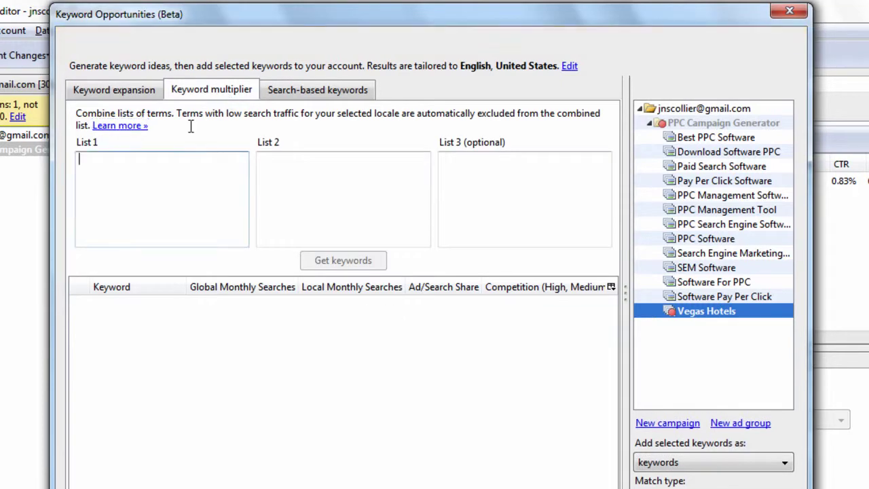
click(185, 186)
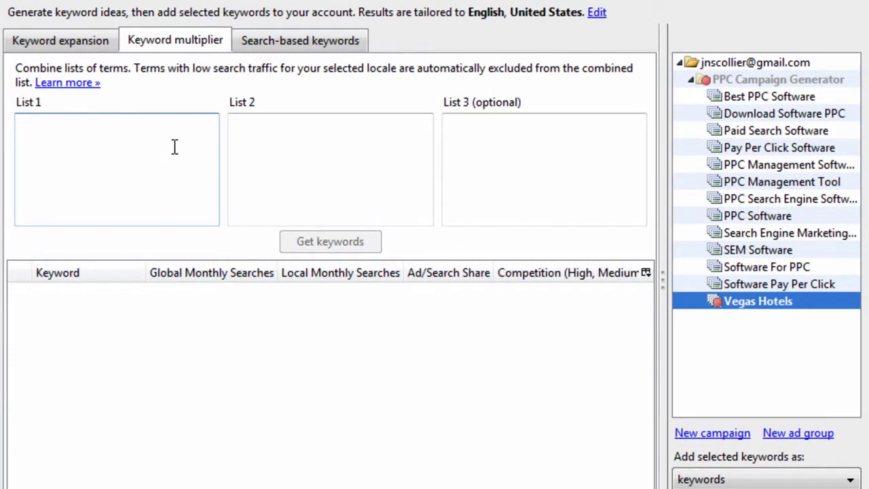
text(hotel)
key(Return)
text(hotels)
key(Tab)
text(las)
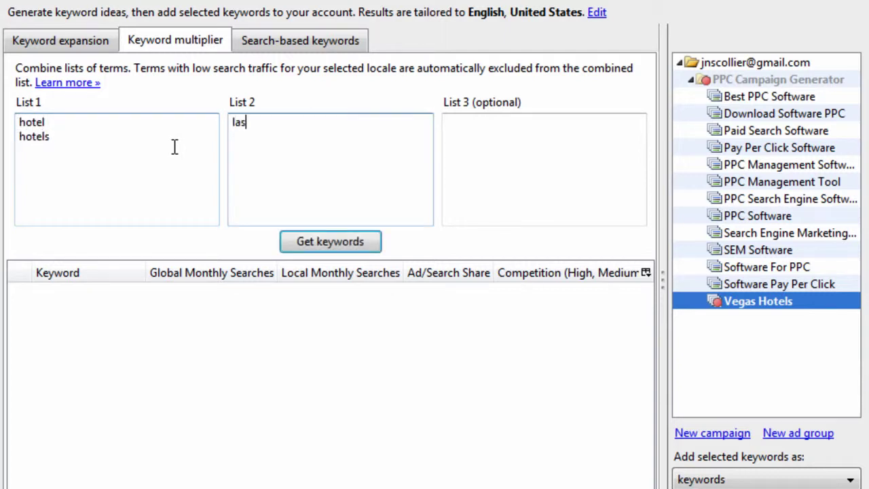
text( vegas)
key(Return)
text(vega)
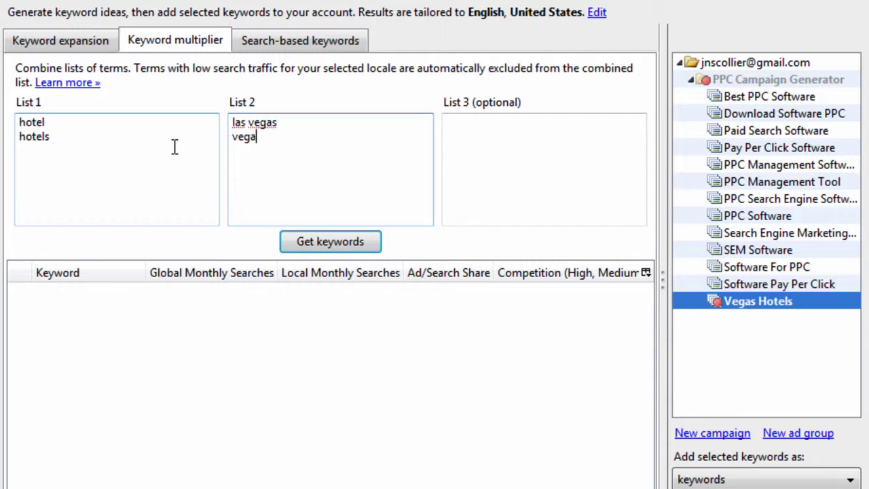
text(s sin )
text(city)
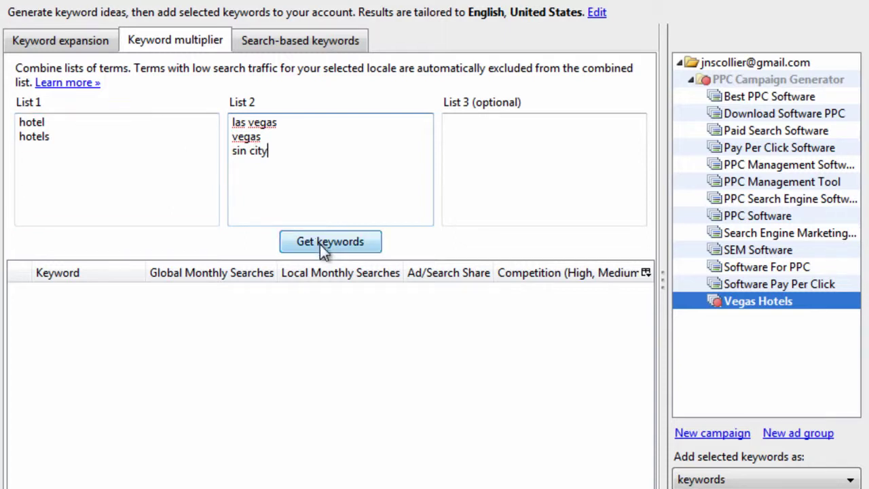
click(319, 245)
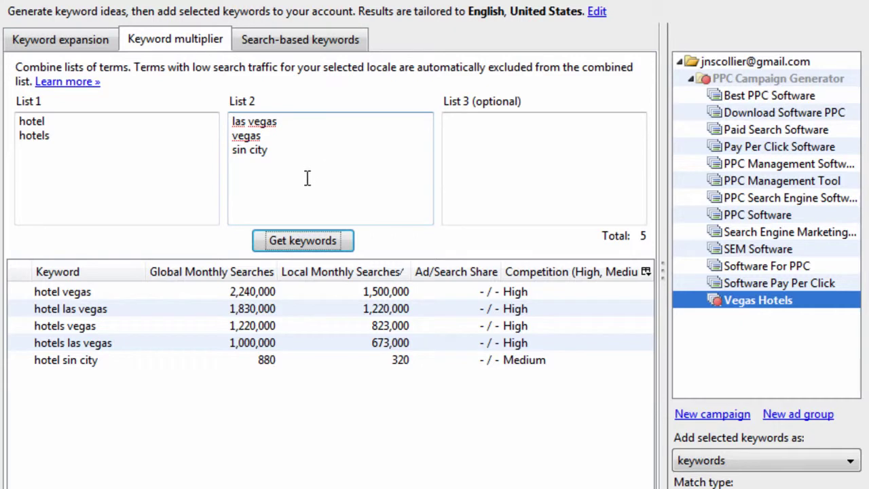
click(370, 325)
Select all five multiplied keywords and drop them onto the Vegas Hotels ad group
key(ctrl+a)
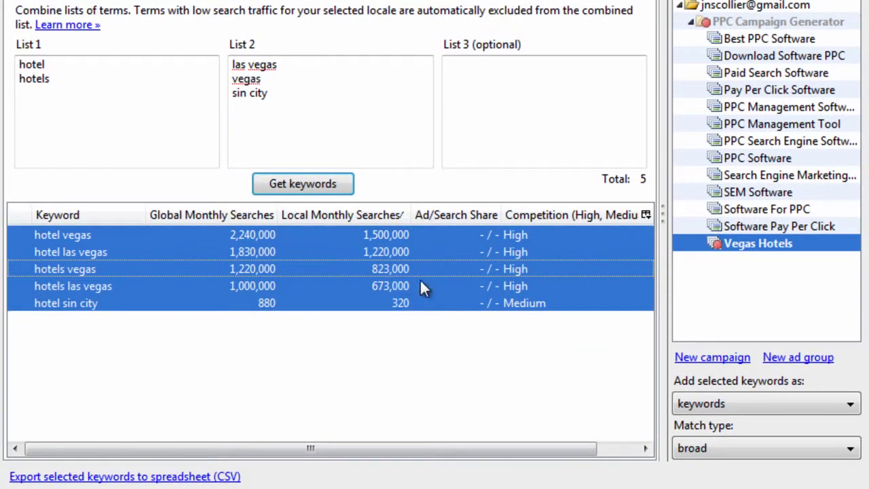
drag(420, 283, 779, 249)
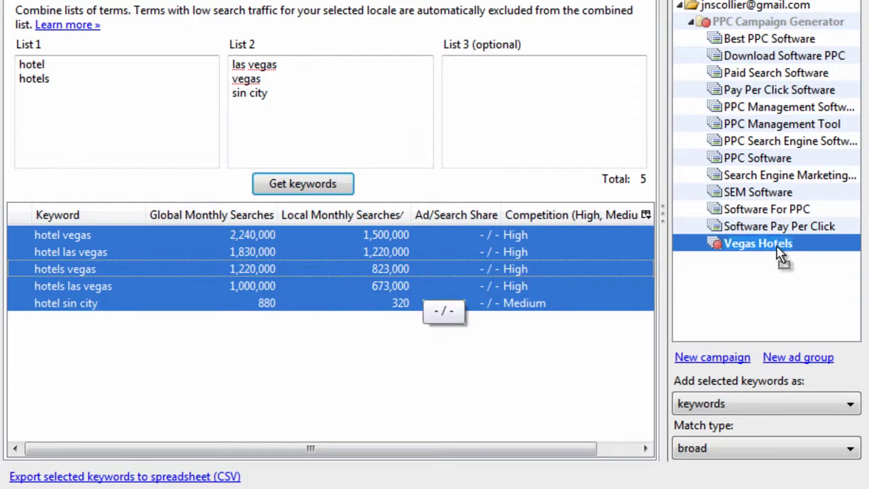
drag(779, 249, 779, 249)
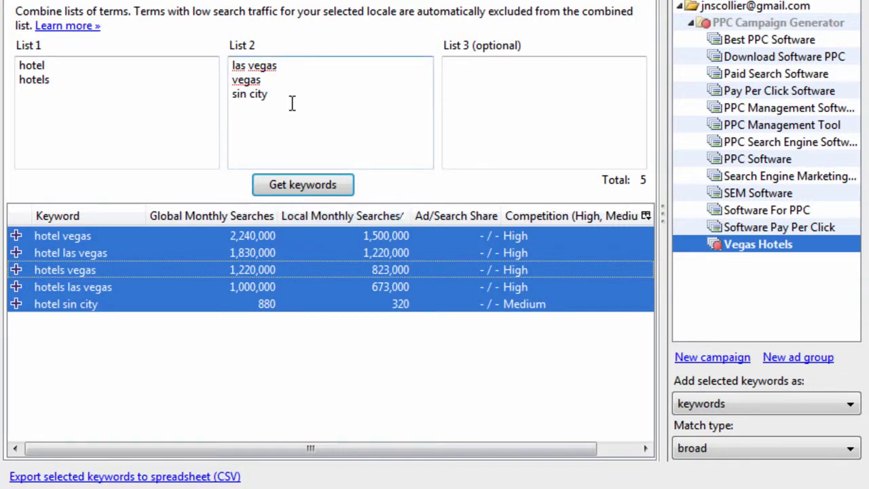
drag(291, 103, 198, 57)
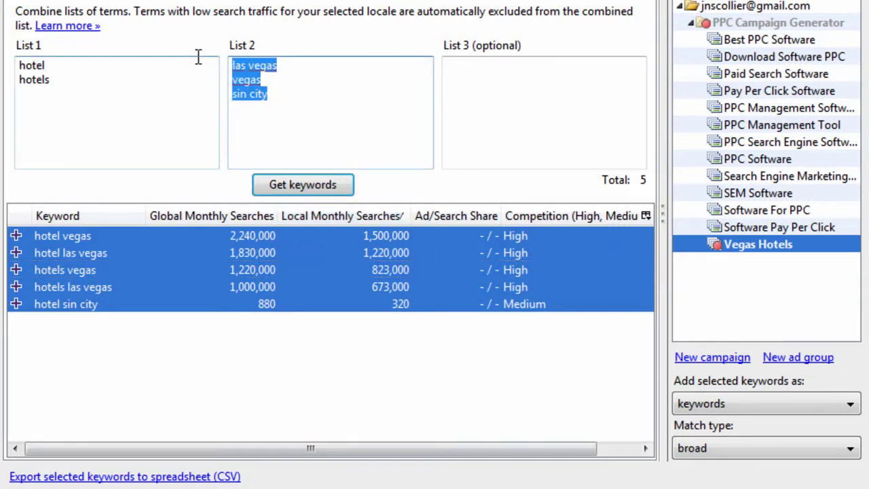
Replace List 2 with empty brackets [] and regenerate the multiplied keywords
key(Delete)
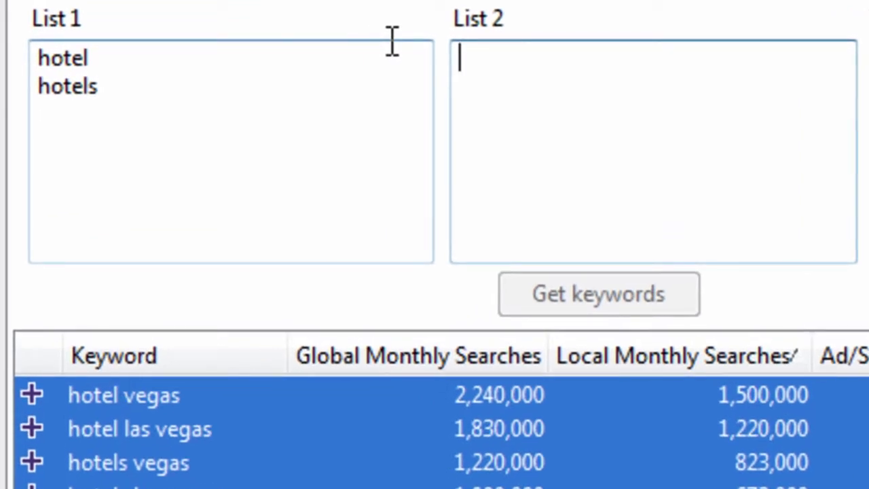
text([])
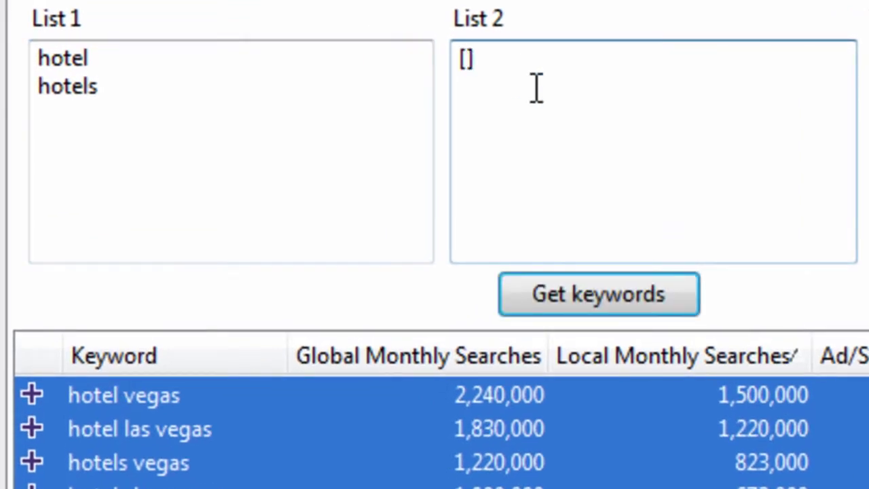
click(649, 290)
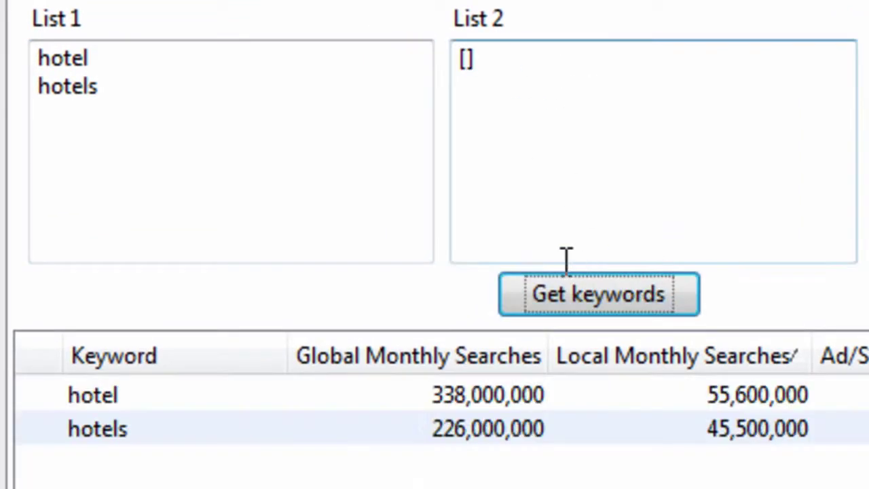
Review the returned hotel and hotels keyword rows
click(206, 406)
click(208, 432)
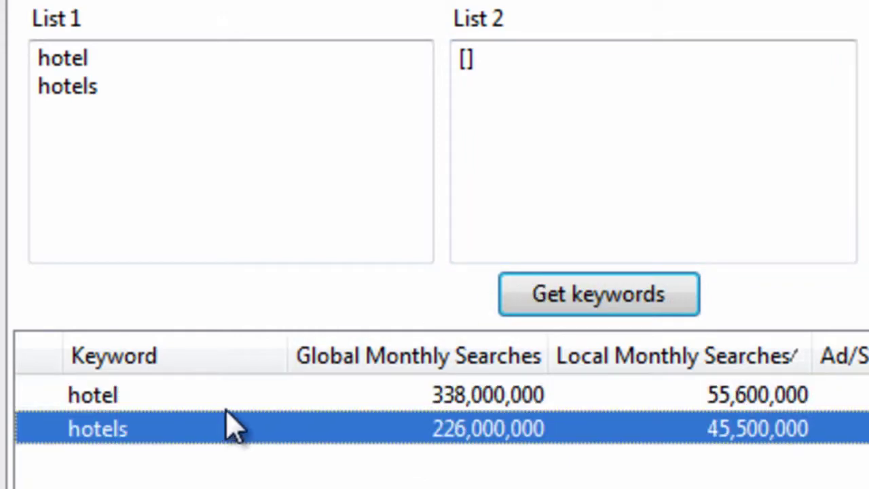
click(229, 404)
click(236, 429)
click(362, 400)
click(399, 424)
Delete the brackets from List 2 and enter [] again
click(613, 85)
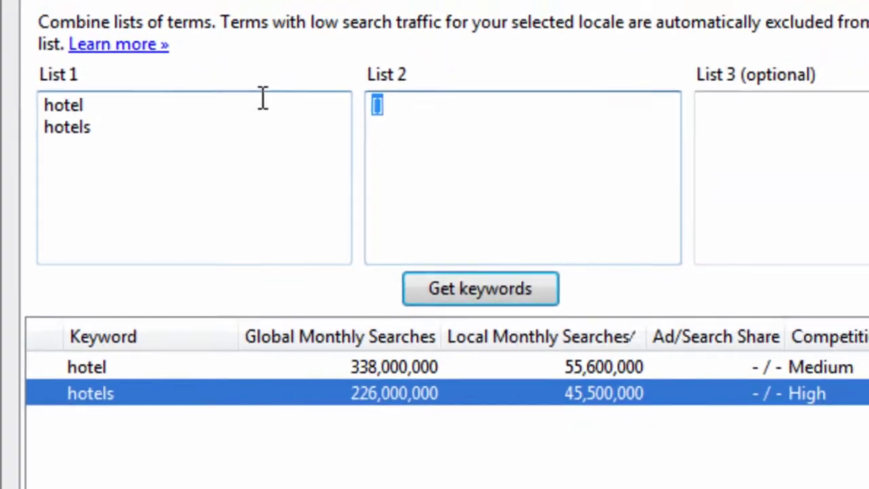
key(BackSpace)
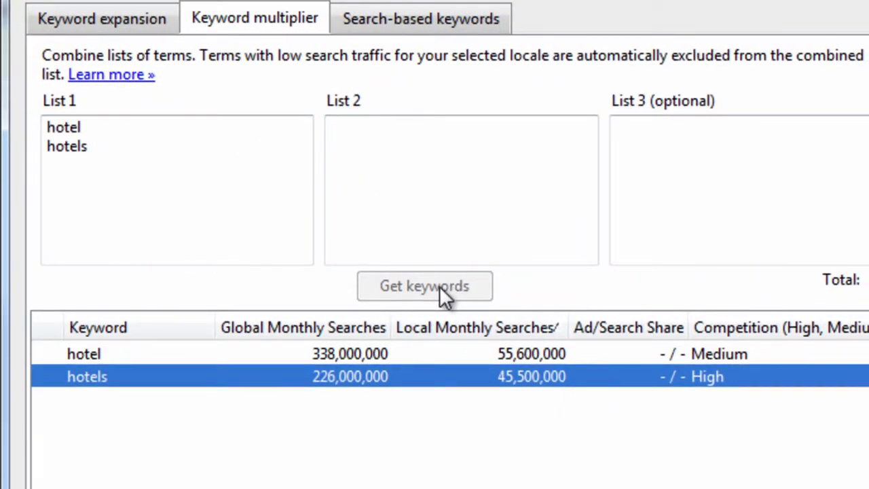
click(430, 154)
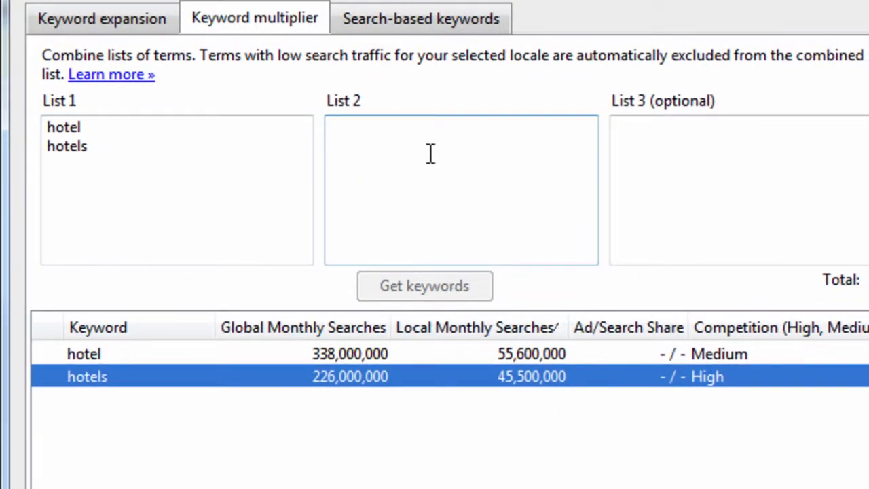
text([])
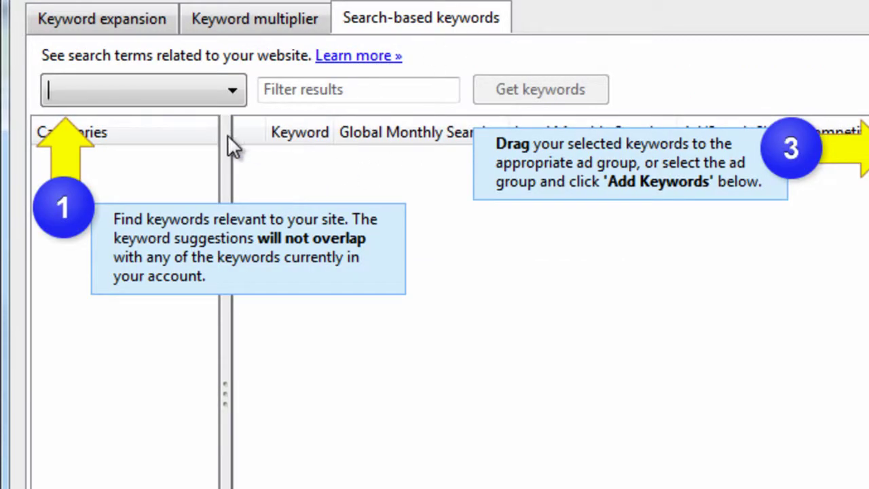
Request search-based keyword ideas for 'hotel', then dismiss the resulting error
click(101, 86)
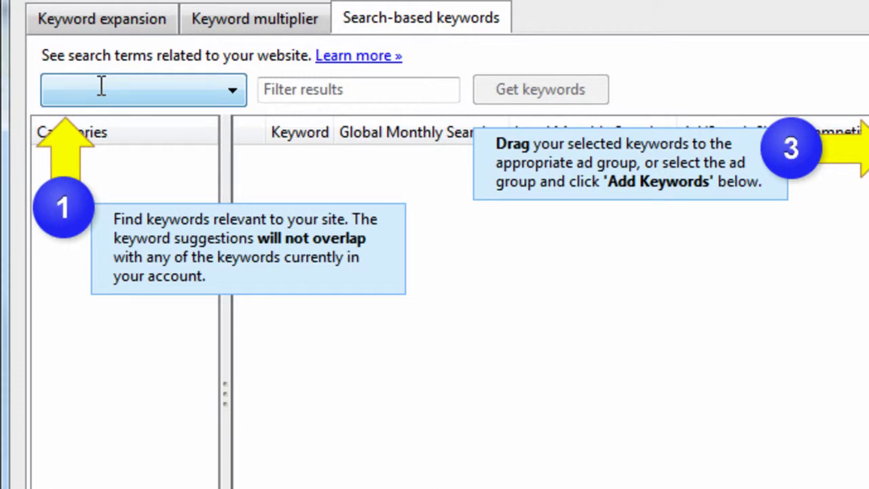
text(hotel)
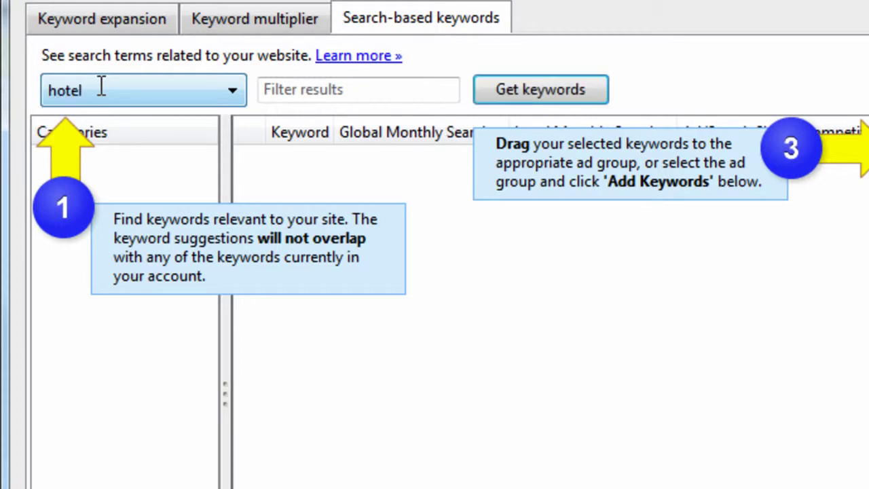
click(528, 99)
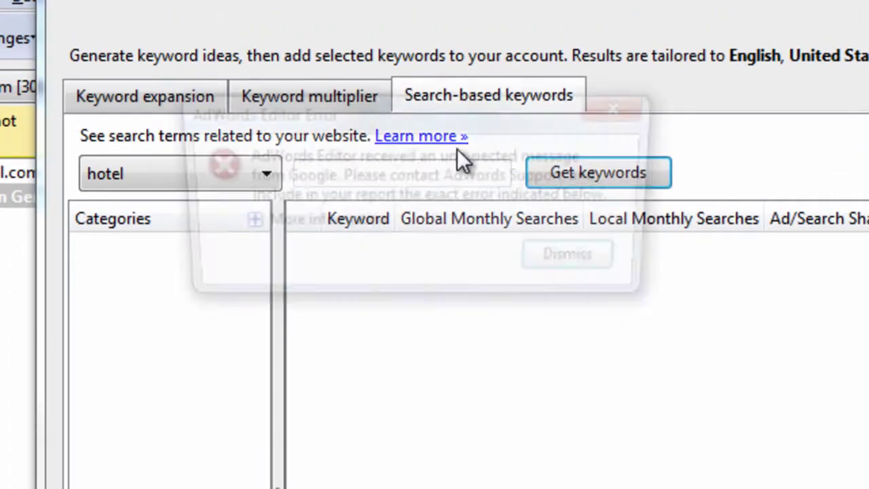
click(240, 224)
click(378, 159)
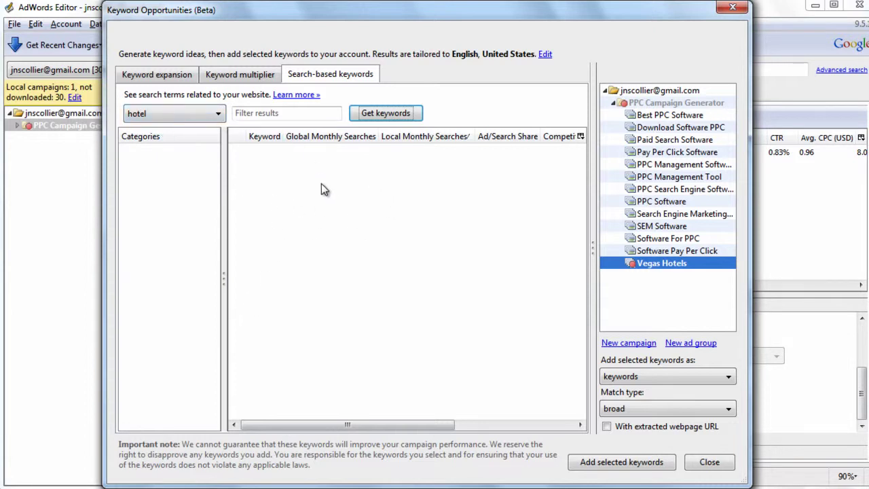
Inspect the hotels in vegas, vegas hotel deals and las vegas hotels expansion results
click(156, 72)
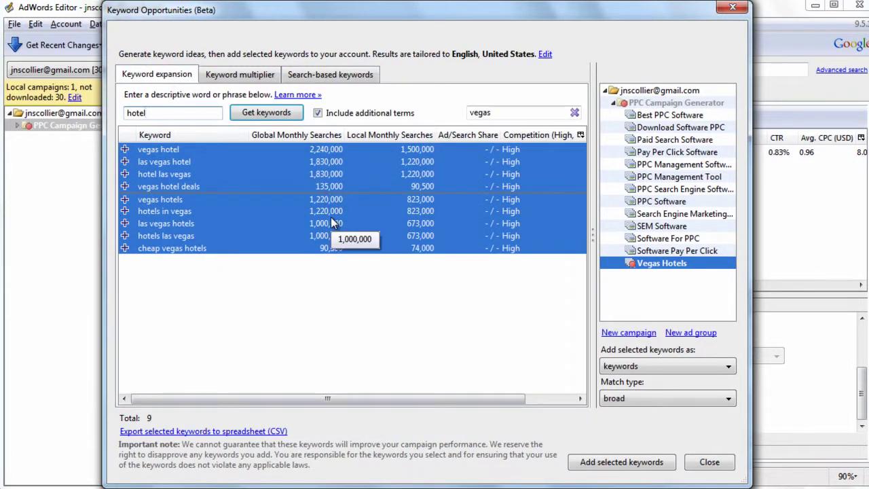
click(372, 212)
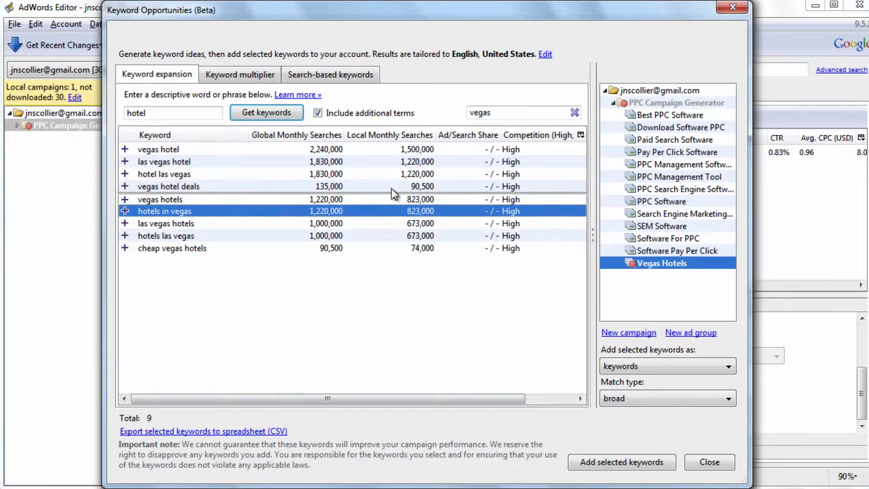
click(399, 184)
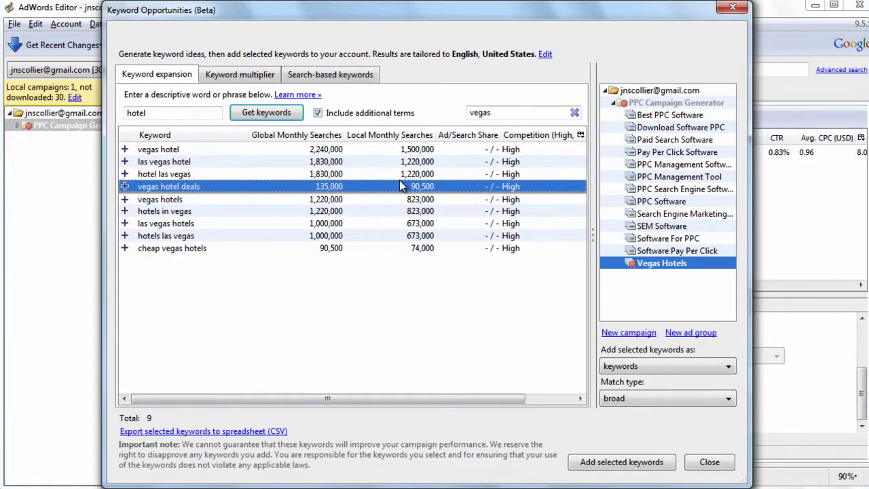
click(414, 223)
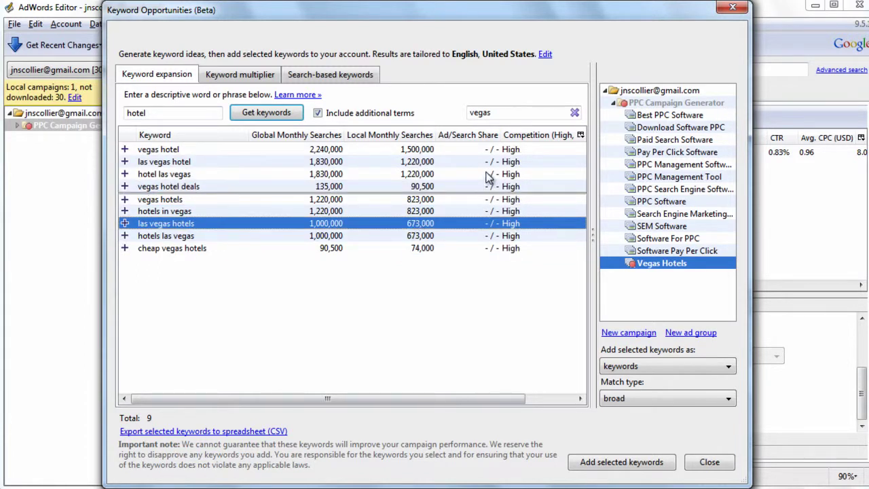